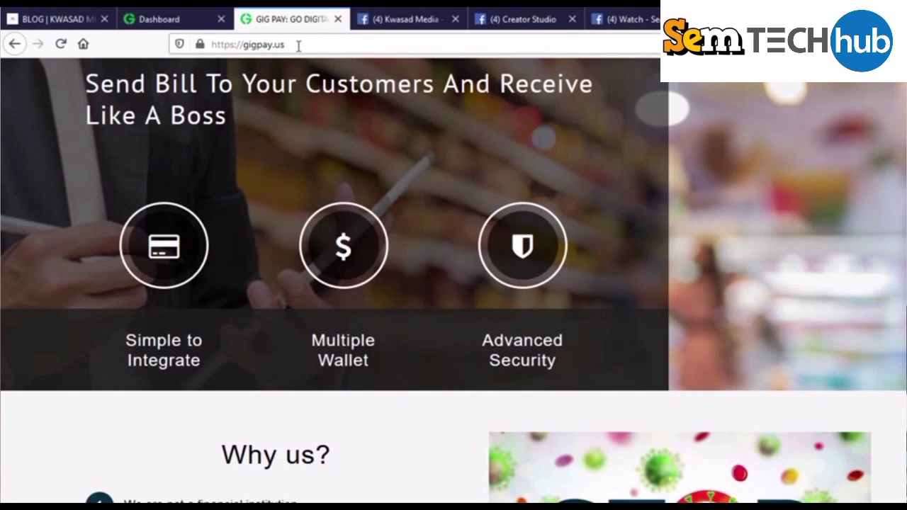
# Step: Scroll down the home page past Why us? and Payment Processors to the blue services section
pyautogui.scroll(2, 381, 107)
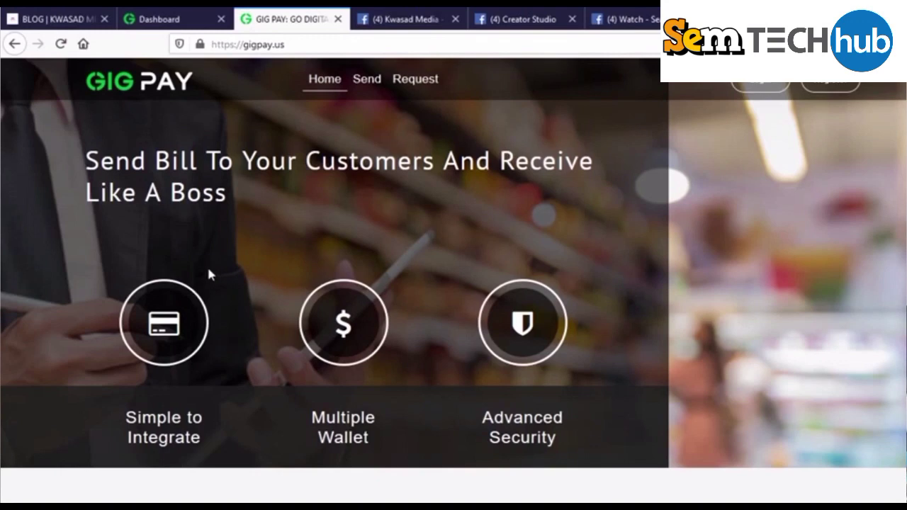
pyautogui.scroll(-3, 210, 251)
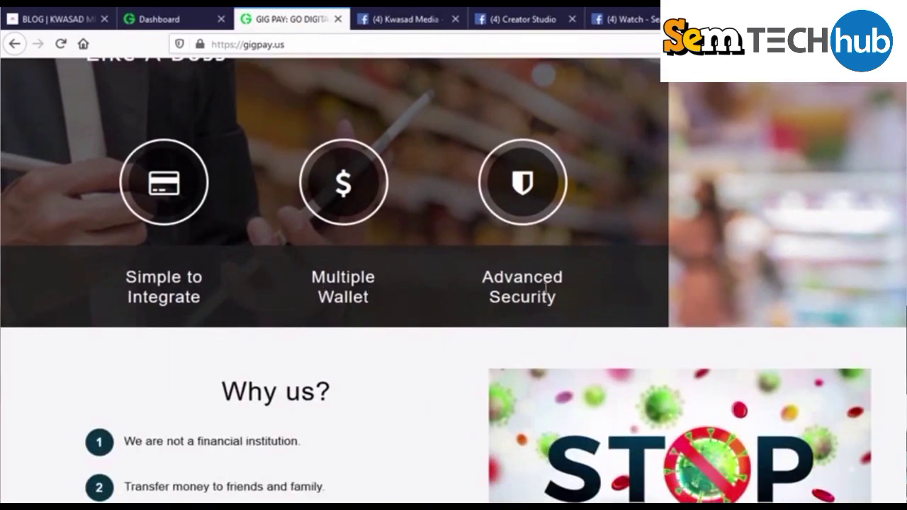
pyautogui.scroll(-5, 552, 301)
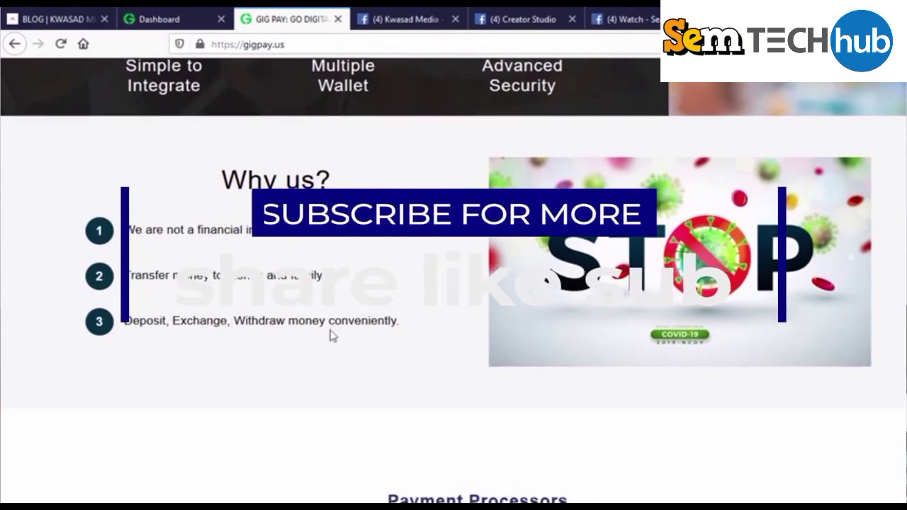
pyautogui.scroll(-5, 330, 334)
pyautogui.scroll(-2, 333, 334)
pyautogui.scroll(1, 365, 304)
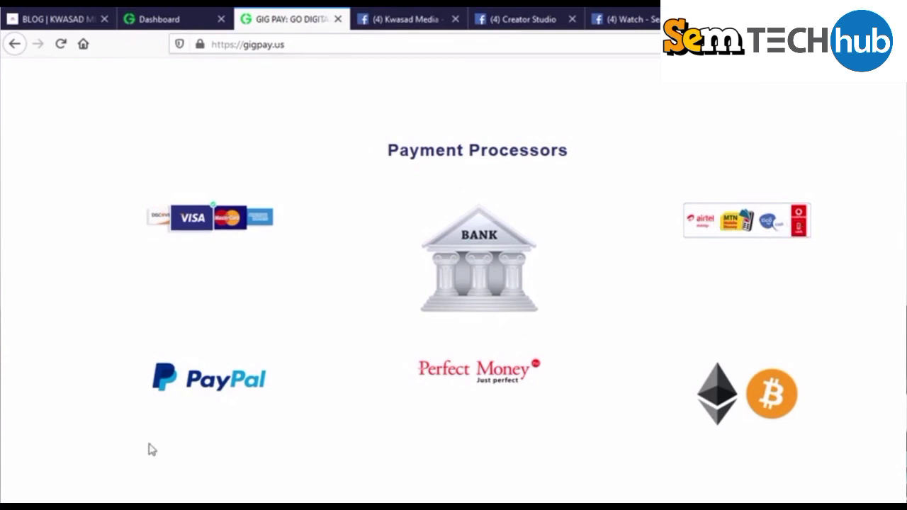
pyautogui.scroll(-3, 686, 388)
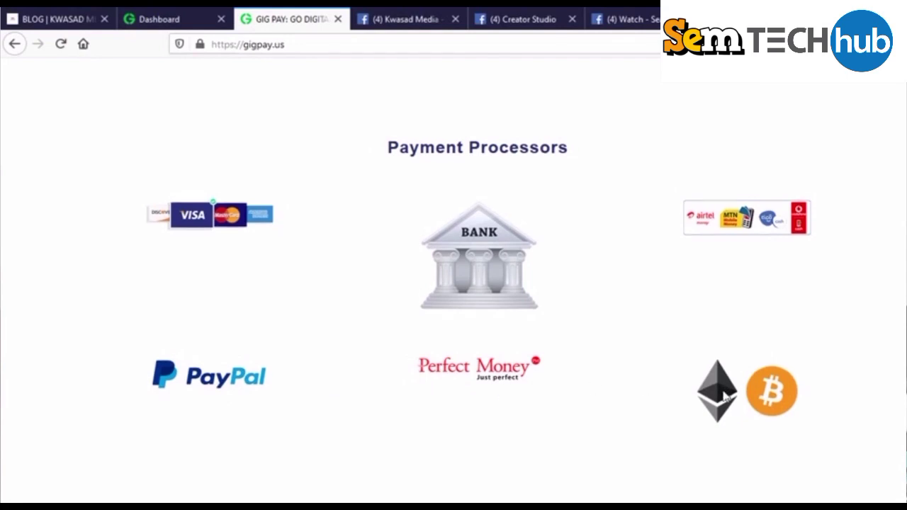
pyautogui.scroll(-3, 684, 386)
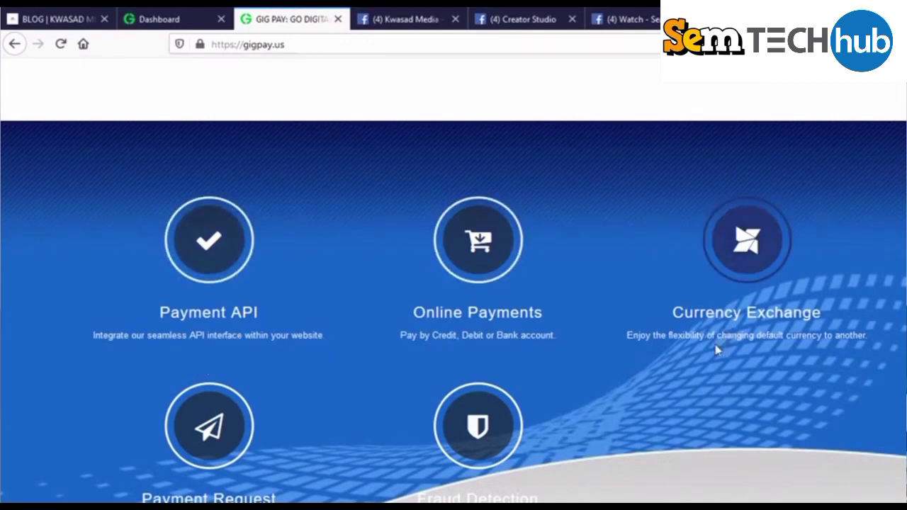
# Step: Scroll down to the Pay4me Service list, then back up to the page header
pyautogui.scroll(-2, 648, 360)
pyautogui.scroll(-2, 497, 373)
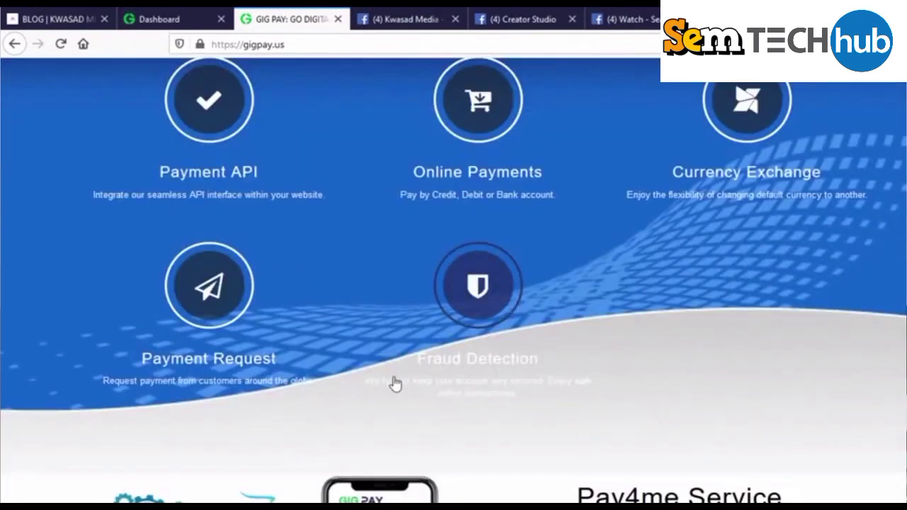
pyautogui.scroll(-2, 395, 383)
pyautogui.scroll(-2, 404, 399)
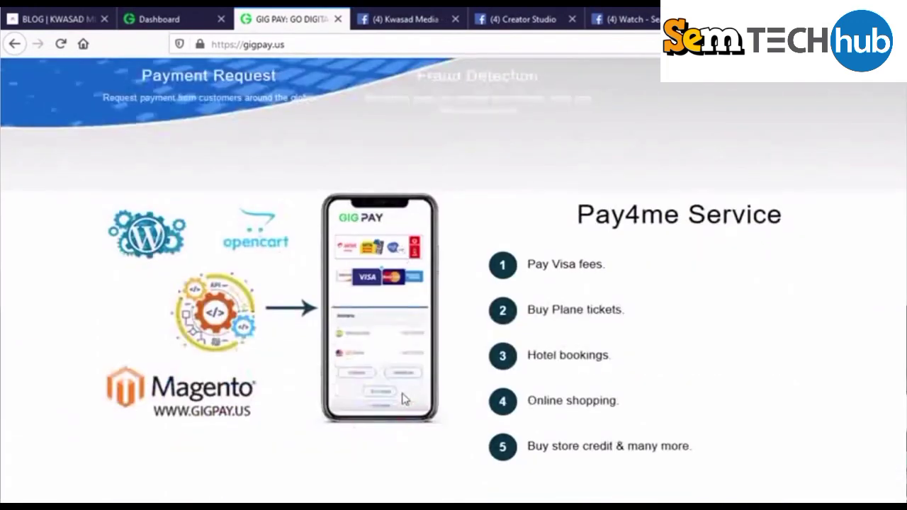
pyautogui.scroll(5, 404, 400)
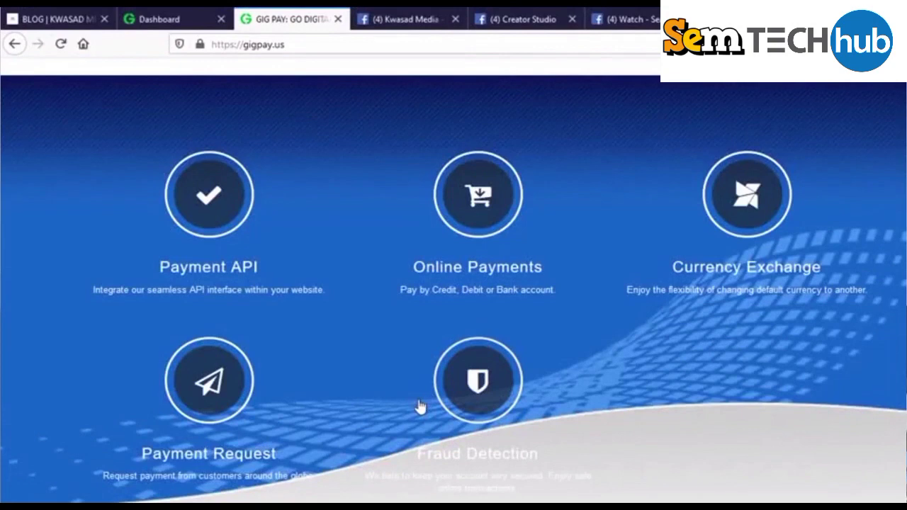
pyautogui.scroll(5, 421, 406)
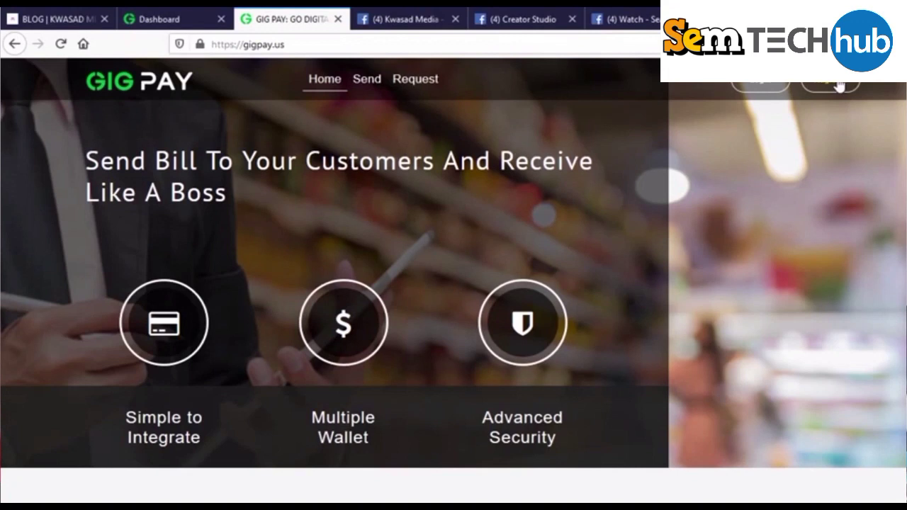
# Step: Go to the Dashboard and open Withdraw Setting to view the MobileMoney and Paypal accounts
pyautogui.click(166, 14)
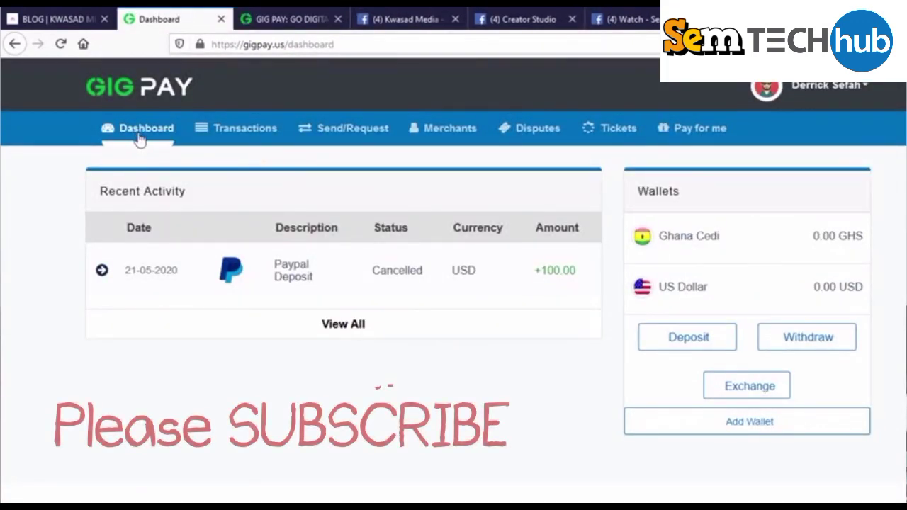
pyautogui.click(760, 423)
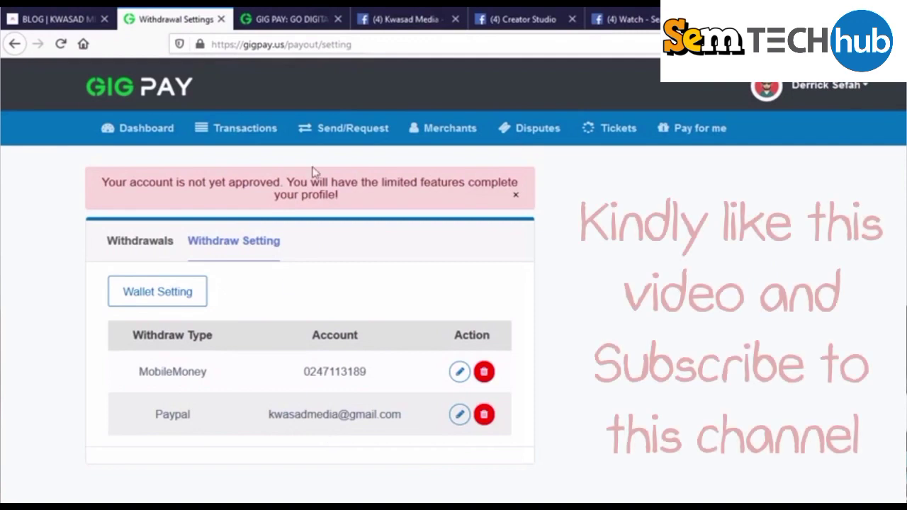
# Step: Return to the Dashboard showing Recent Activity and the Ghana Cedi and US Dollar wallets
pyautogui.click(158, 135)
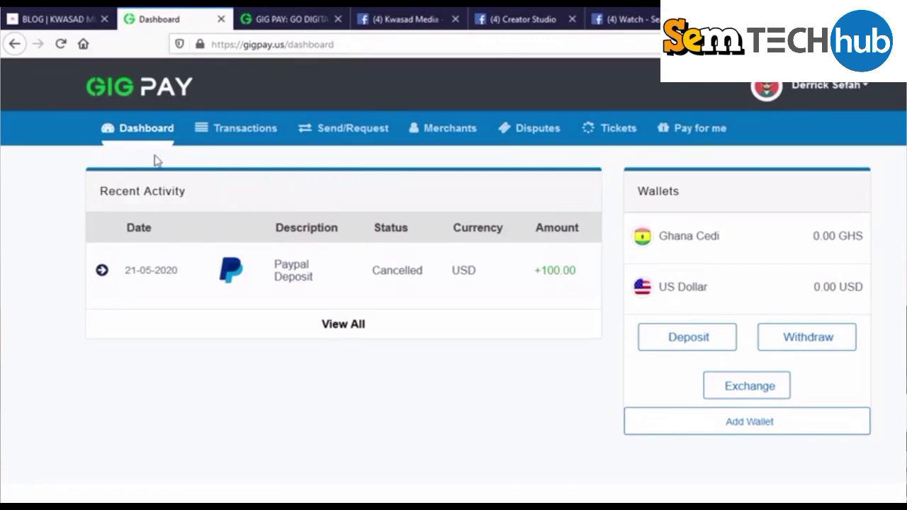
pyautogui.click(699, 339)
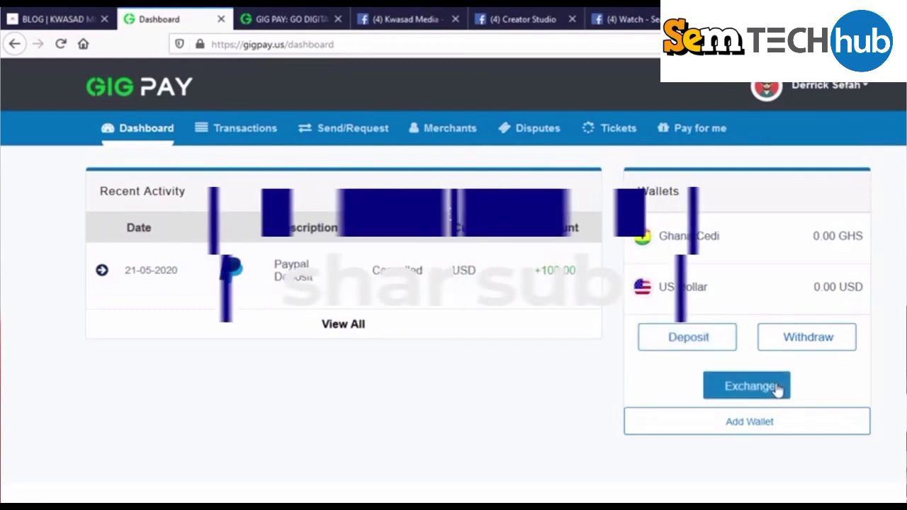
# Step: Enter a 100 USD Paypal deposit and continue to the review showing a $20.00 fee
pyautogui.click(700, 349)
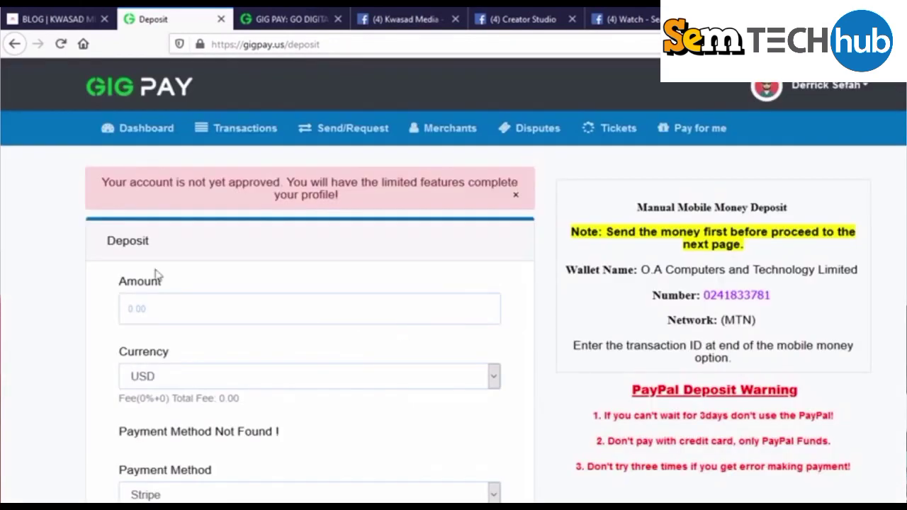
pyautogui.scroll(-2, 162, 271)
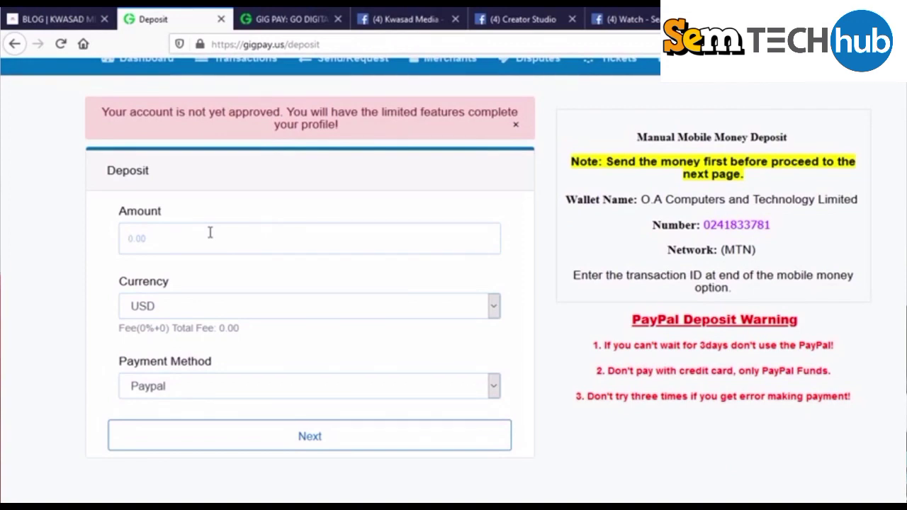
pyautogui.write('100')
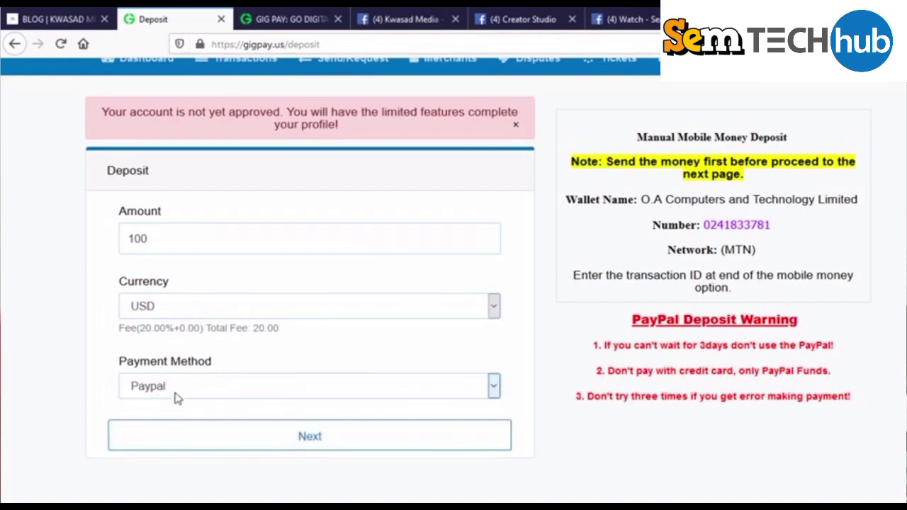
pyautogui.click(195, 443)
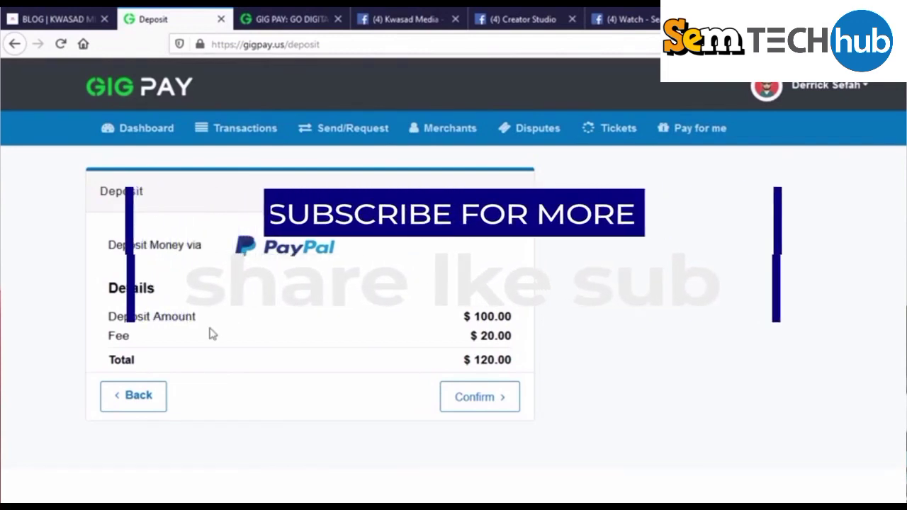
# Step: Confirm the $120.00 deposit and log in to PayPal with the account password
pyautogui.click(465, 401)
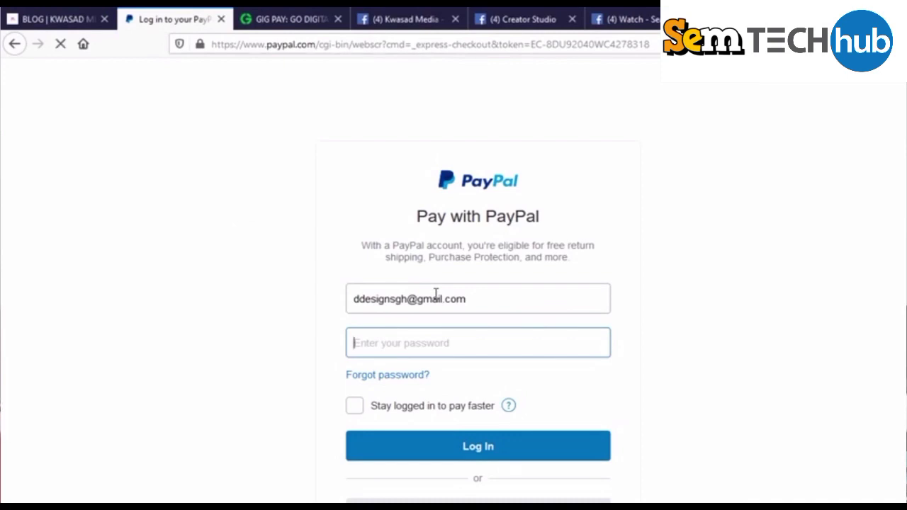
pyautogui.write('******')
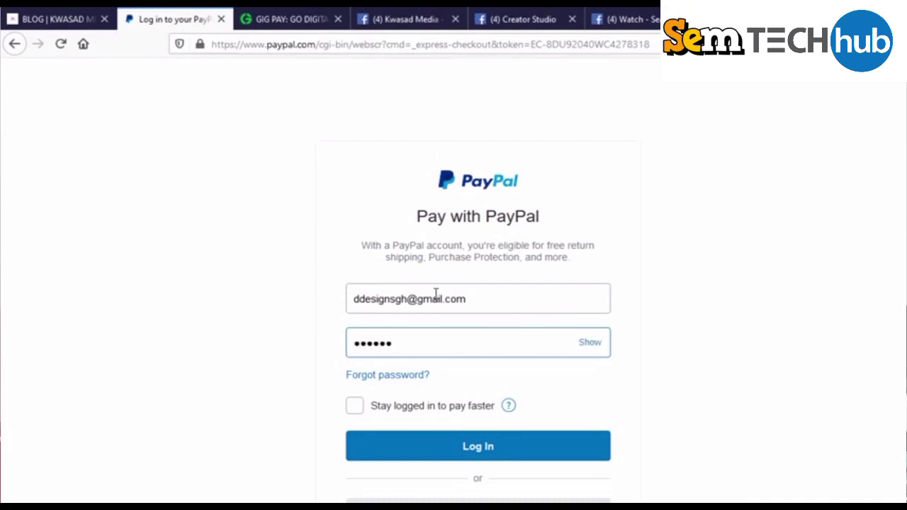
pyautogui.write('*****')
pyautogui.click(489, 436)
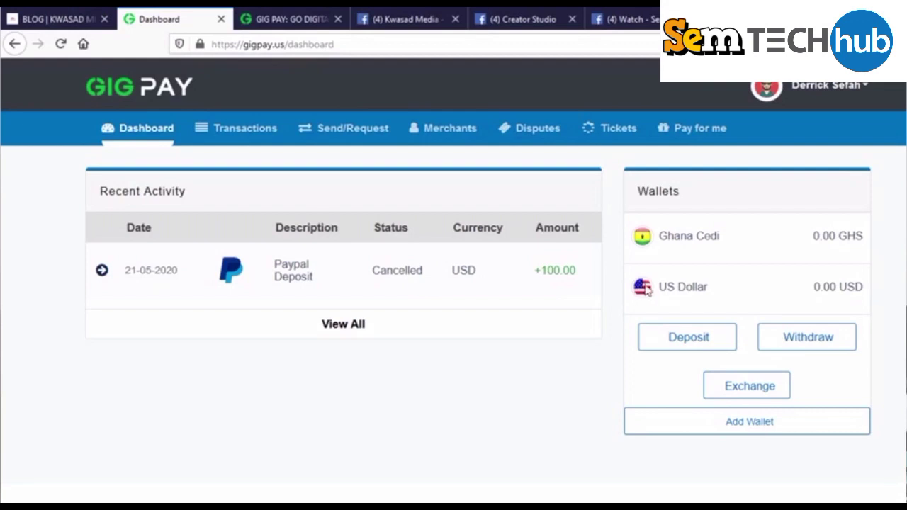
# Step: Click Withdraw under the dashboard's Wallets section
pyautogui.click(788, 342)
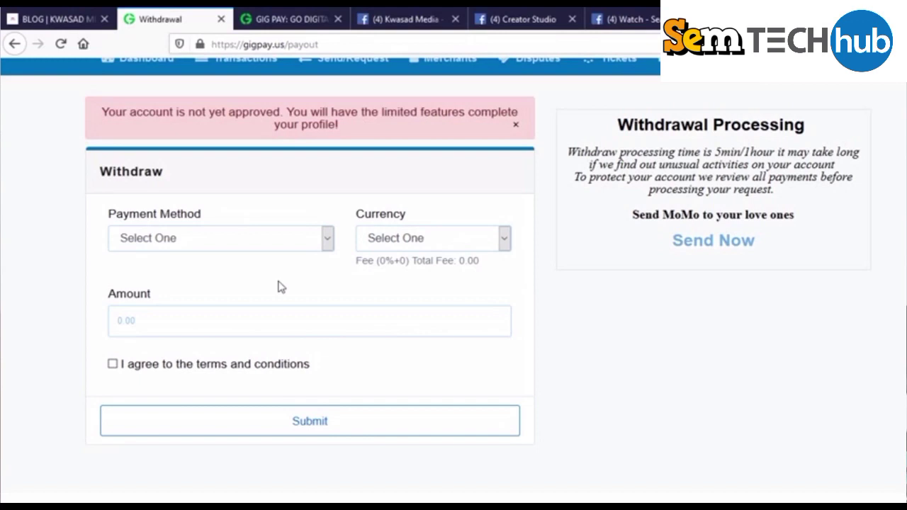
# Step: Choose MobileMoney and GHS, click the Amount field, and tick the terms and conditions box
pyautogui.scroll(2, 284, 286)
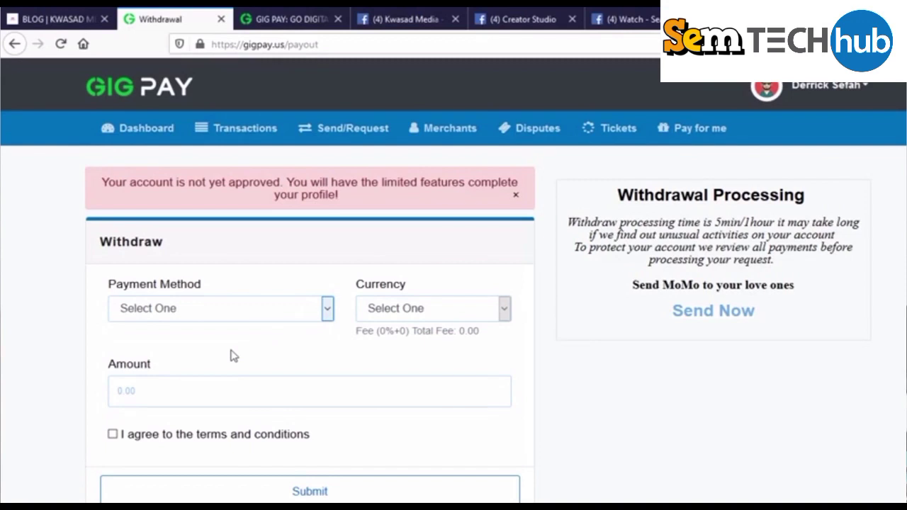
pyautogui.press('Down')
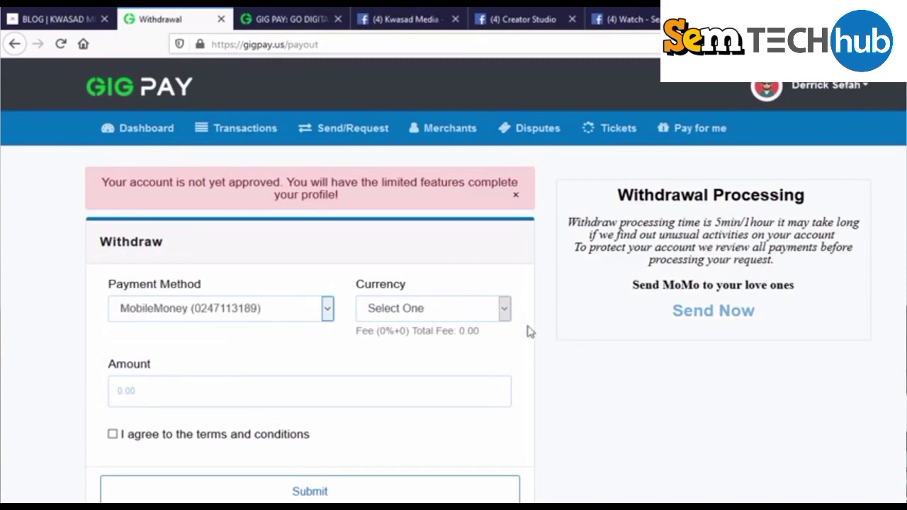
pyautogui.click(506, 315)
pyautogui.click(435, 352)
pyautogui.scroll(-2, 323, 376)
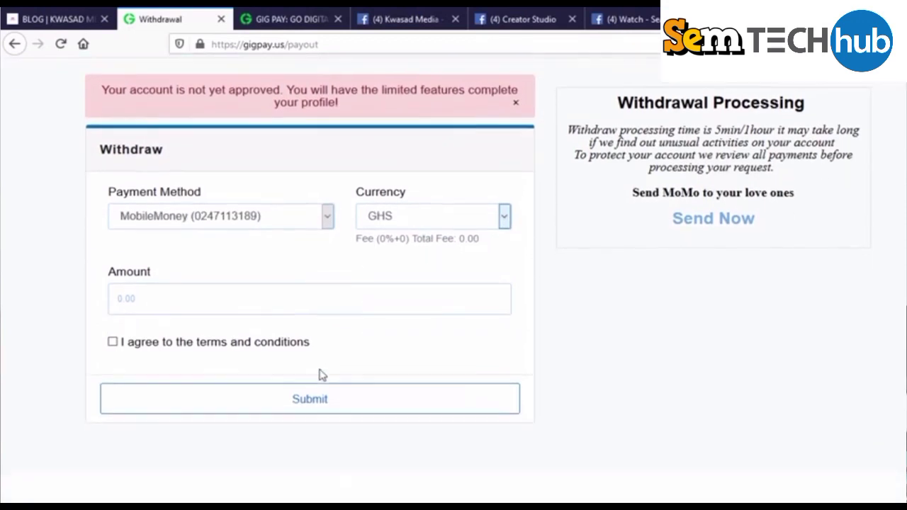
pyautogui.scroll(-1, 319, 375)
pyautogui.click(294, 256)
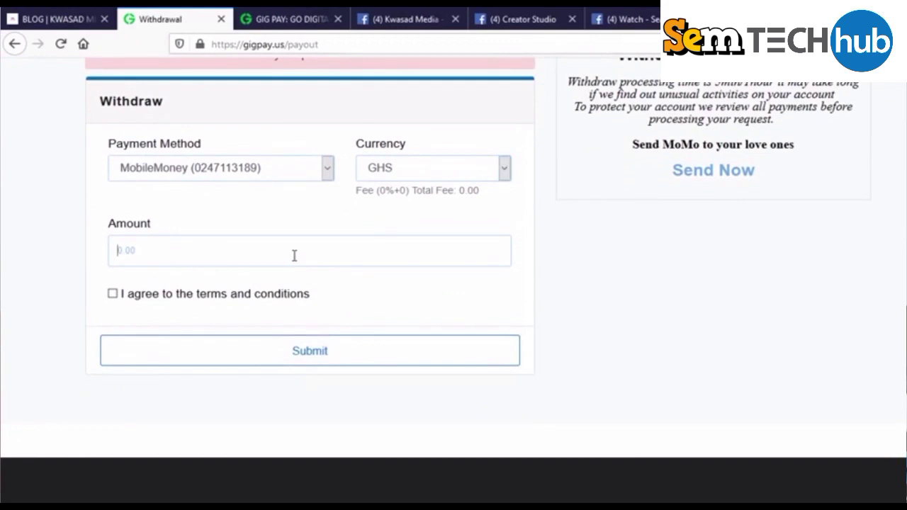
pyautogui.click(153, 296)
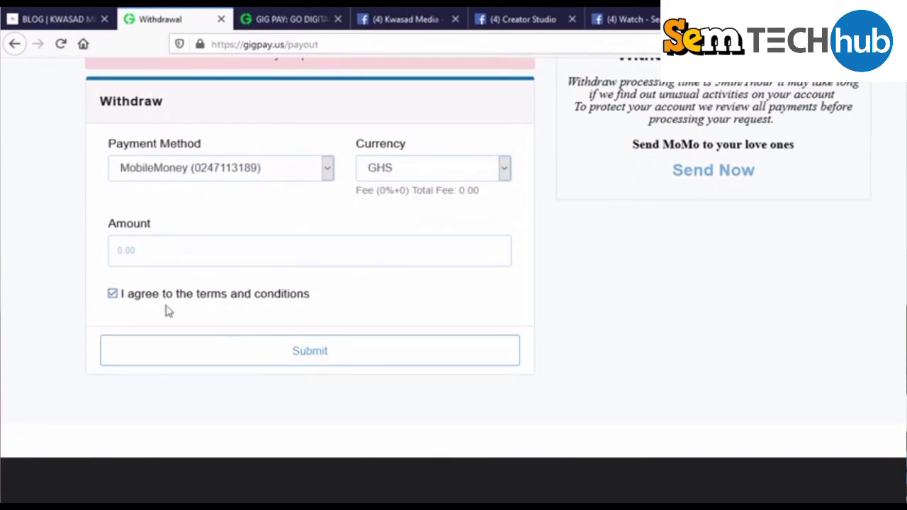